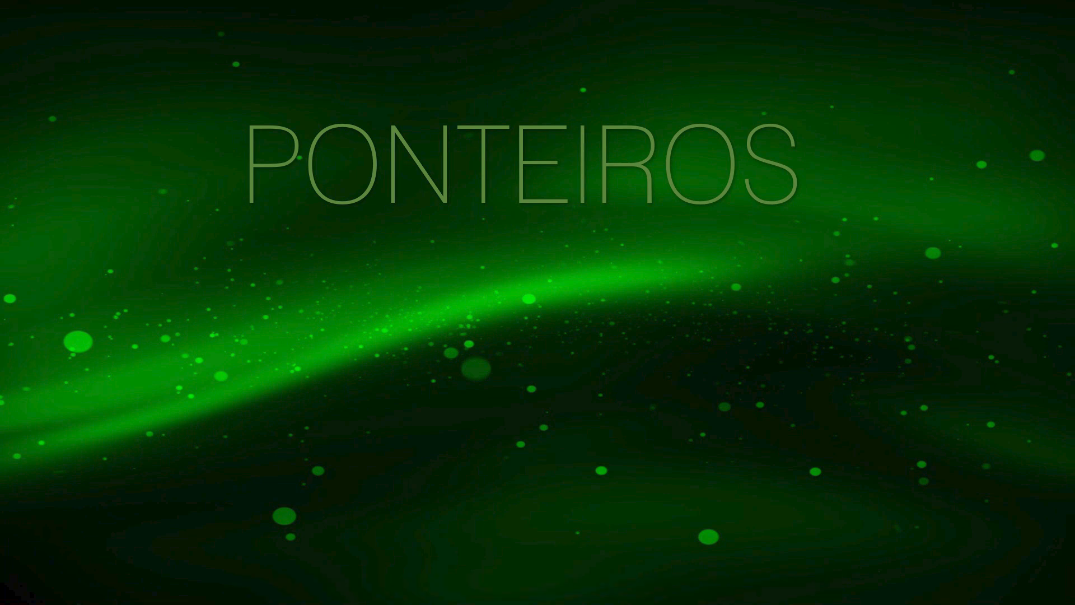
- Advance the slideshow to the Ponteiro de Seleção slide and switch to the Excel workbook
{"action": "mouse_move", "coordinate": [1051, 161]}
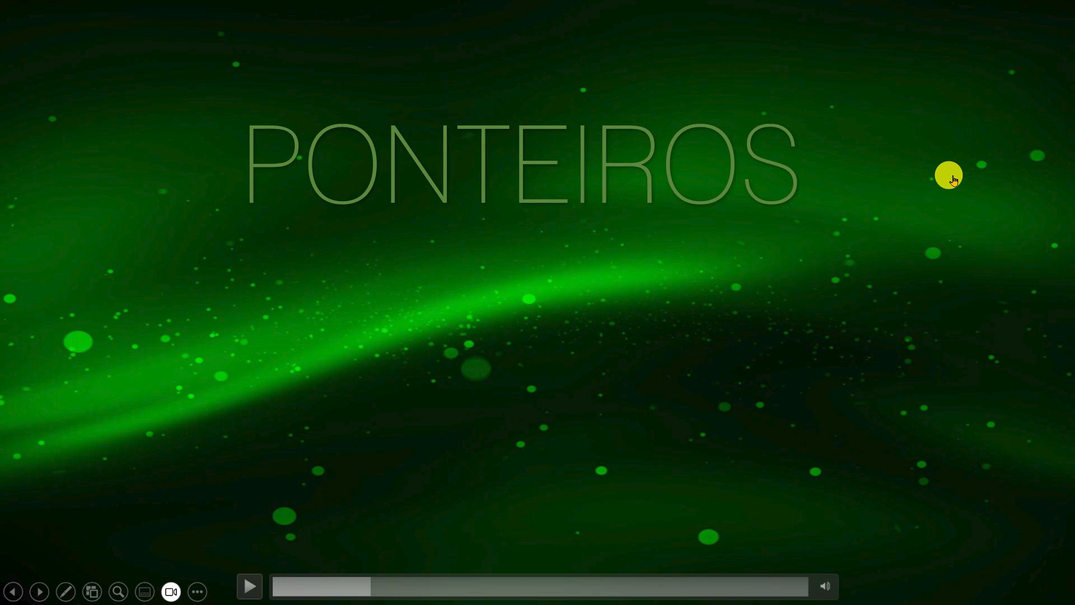
{"action": "left_click", "coordinate": [952, 178]}
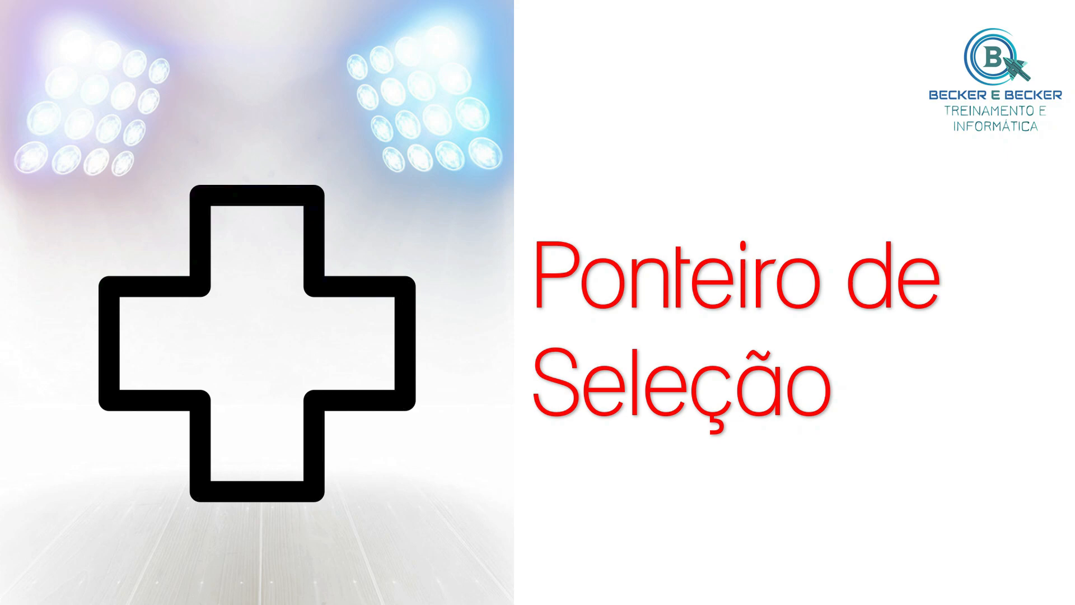
{"action": "key", "text": "alt+Tab"}
{"action": "key", "text": "alt+Tab"}
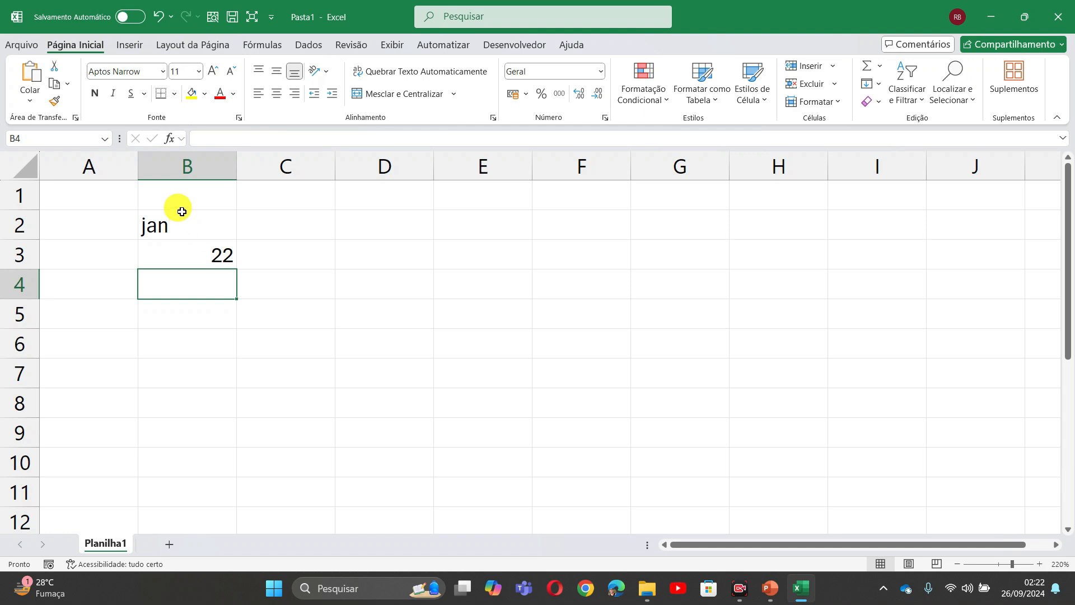
{"action": "left_click_drag", "start_coordinate": [178, 210], "coordinate": [552, 208]}
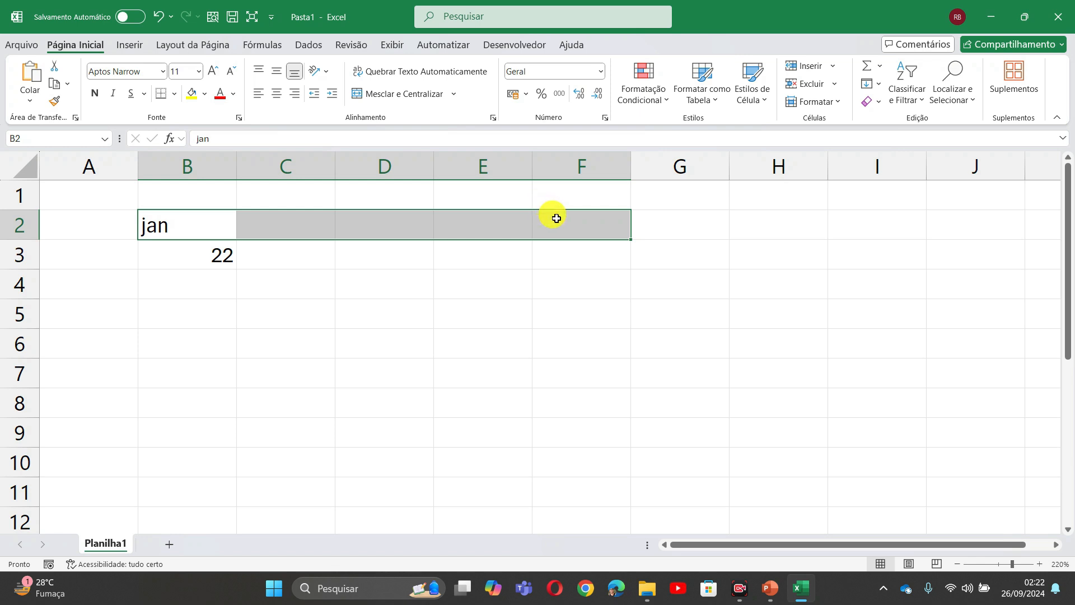
{"action": "left_click_drag", "start_coordinate": [175, 202], "coordinate": [185, 382]}
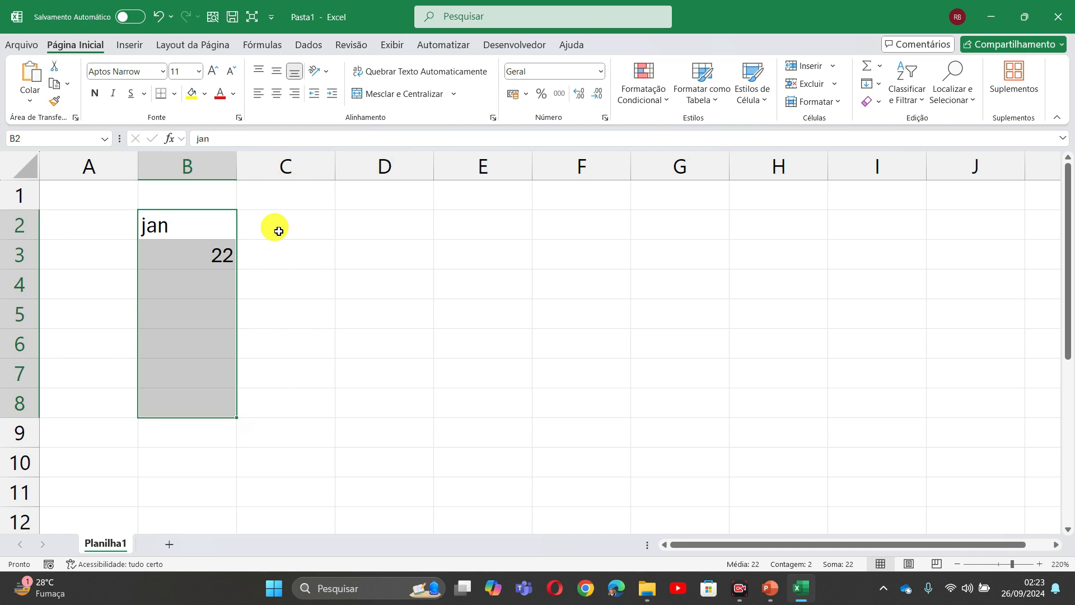
{"action": "left_click_drag", "start_coordinate": [186, 388], "coordinate": [182, 205]}
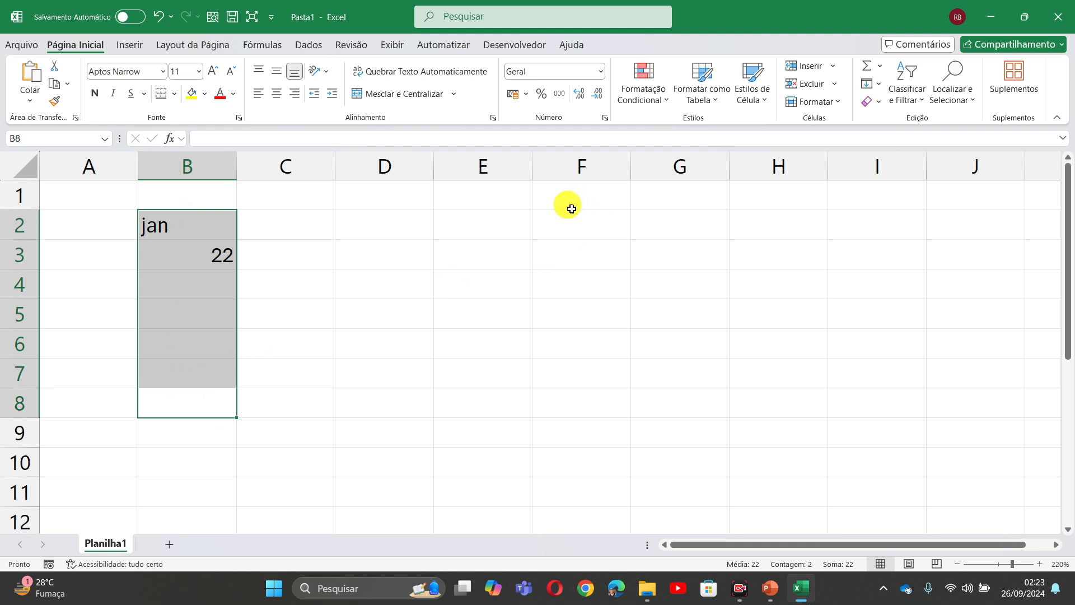
- Select B2:F2, then the block B2:F8, then just cell D3, leaving the data unchanged
{"action": "left_click_drag", "start_coordinate": [572, 209], "coordinate": [180, 207]}
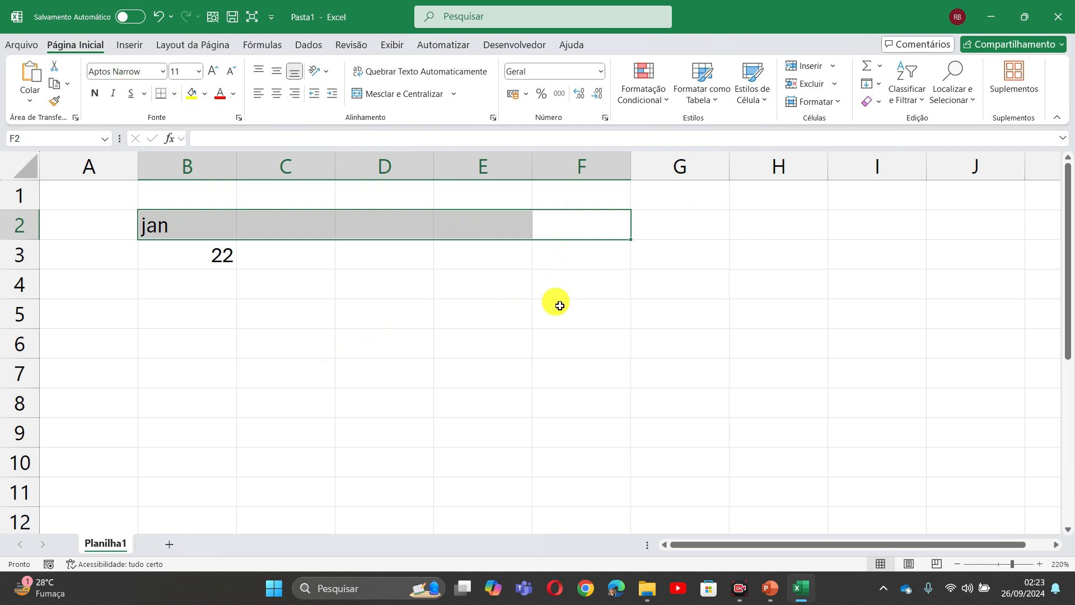
{"action": "left_click_drag", "start_coordinate": [549, 224], "coordinate": [190, 378]}
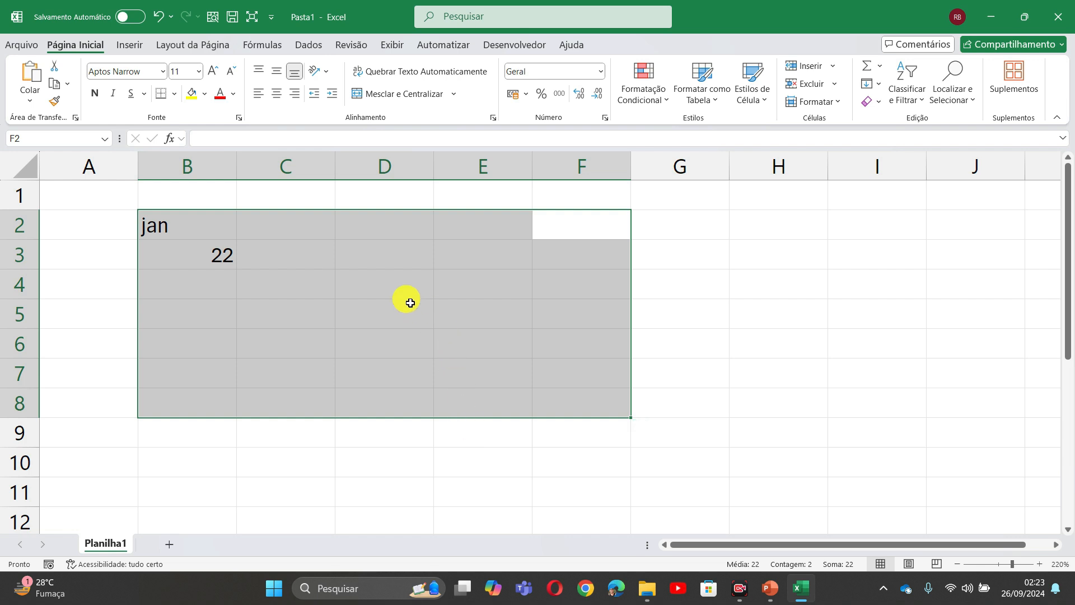
{"action": "left_click", "coordinate": [390, 242]}
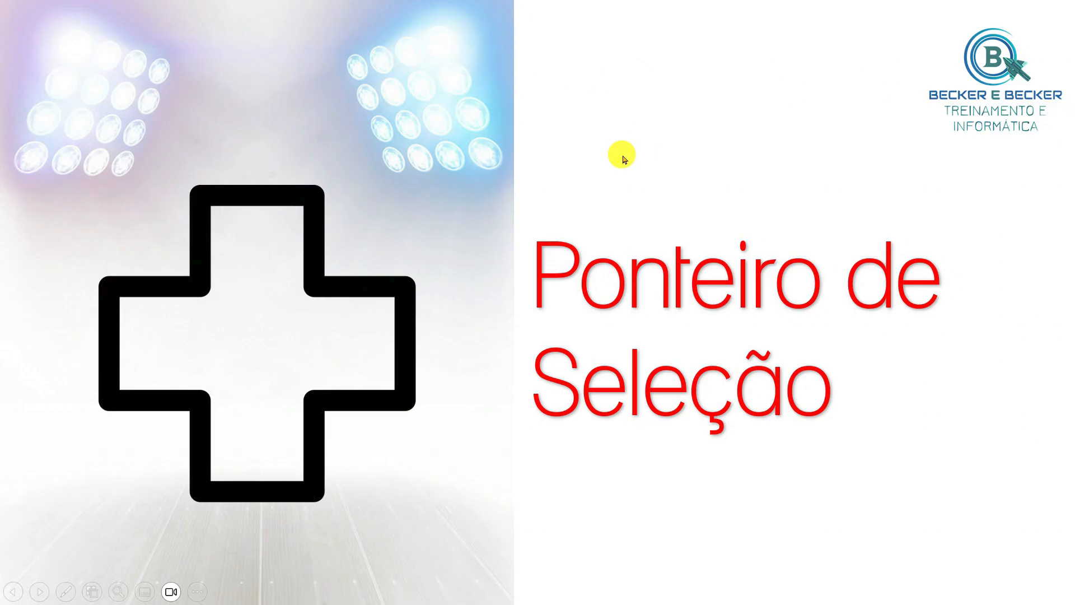
- Advance to the Ponteiro de Movimentação slide and switch back to the Excel workbook
{"action": "left_click", "coordinate": [636, 124]}
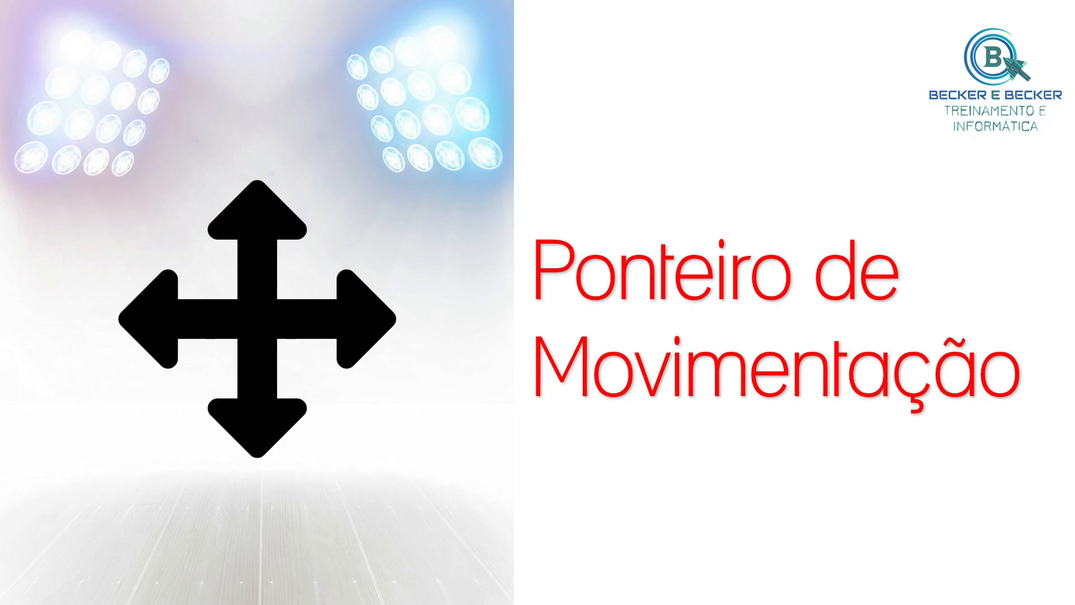
{"action": "key", "text": "alt+Tab"}
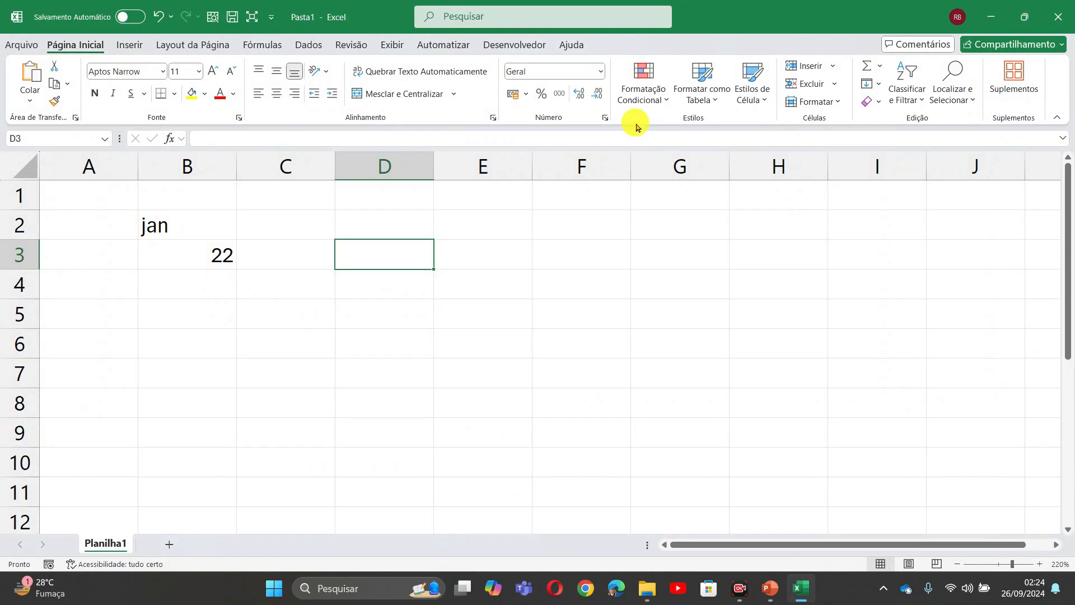
- Move jan from B2 to E2 and back, select B2:E2, then reselect B2 and drag its border
{"action": "left_click", "coordinate": [169, 217]}
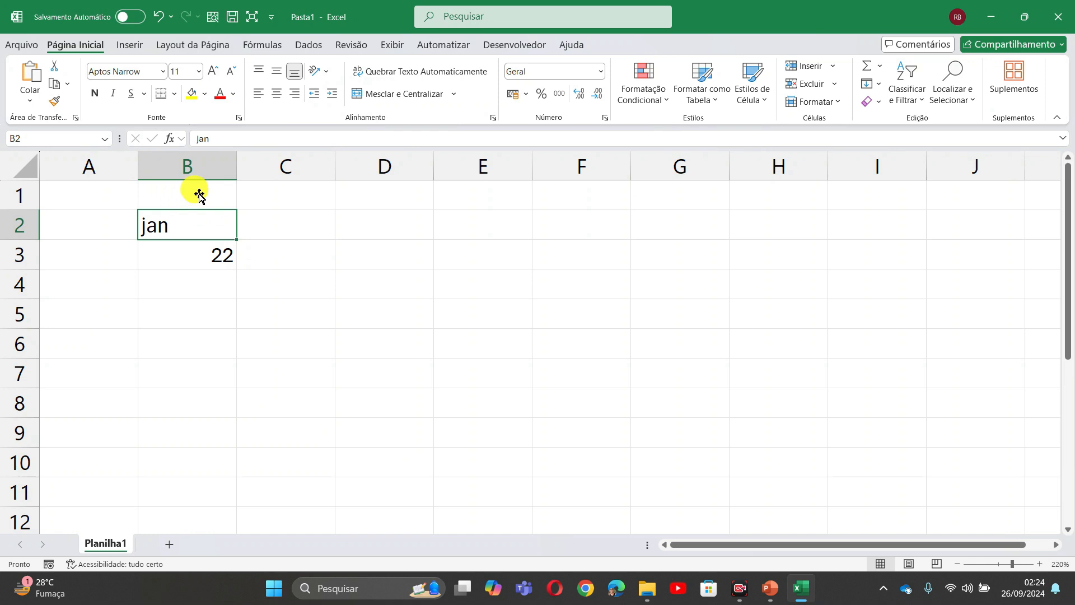
{"action": "left_click_drag", "start_coordinate": [200, 195], "coordinate": [485, 224]}
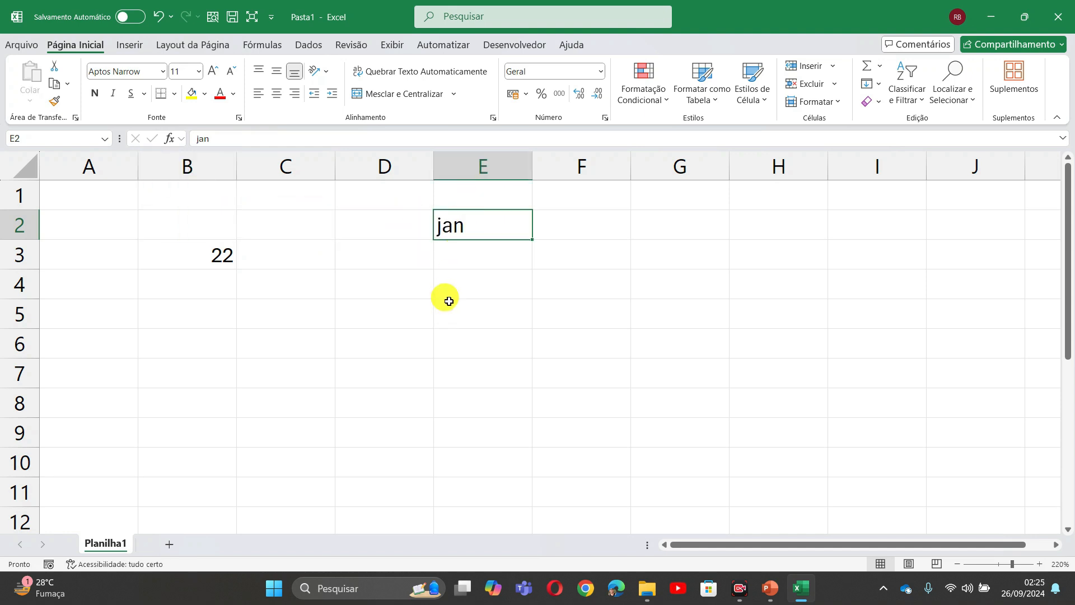
{"action": "left_click_drag", "start_coordinate": [501, 210], "coordinate": [211, 222]}
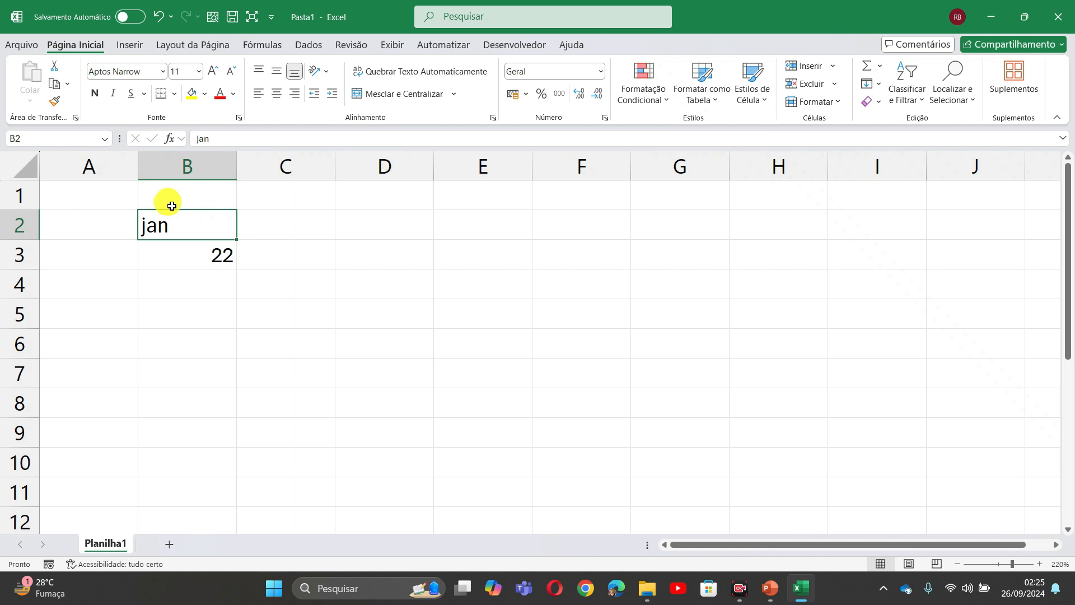
{"action": "left_click_drag", "start_coordinate": [219, 211], "coordinate": [454, 213]}
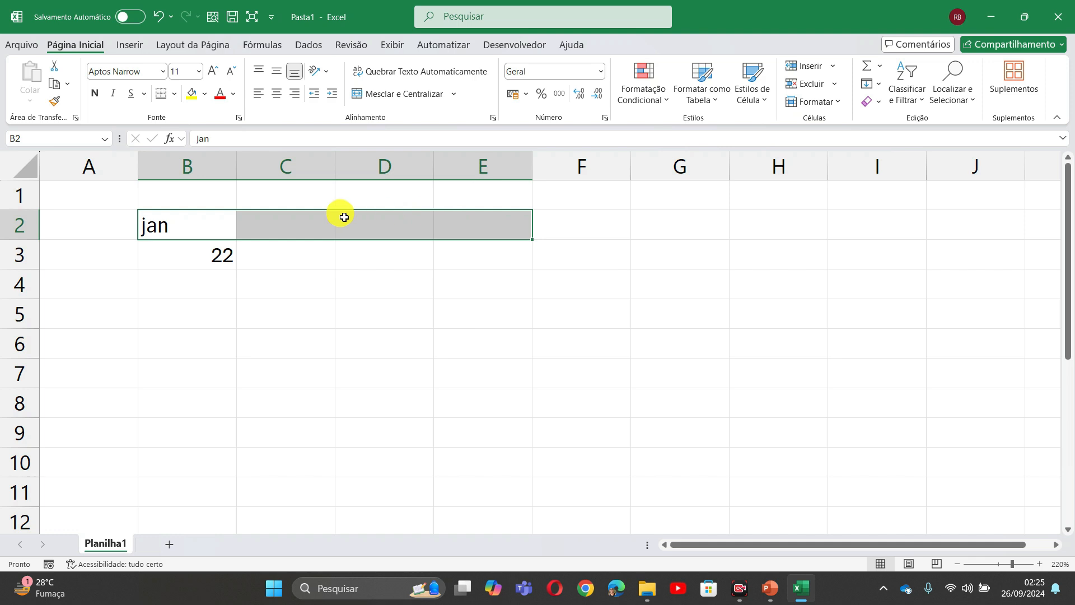
{"action": "left_click", "coordinate": [173, 211]}
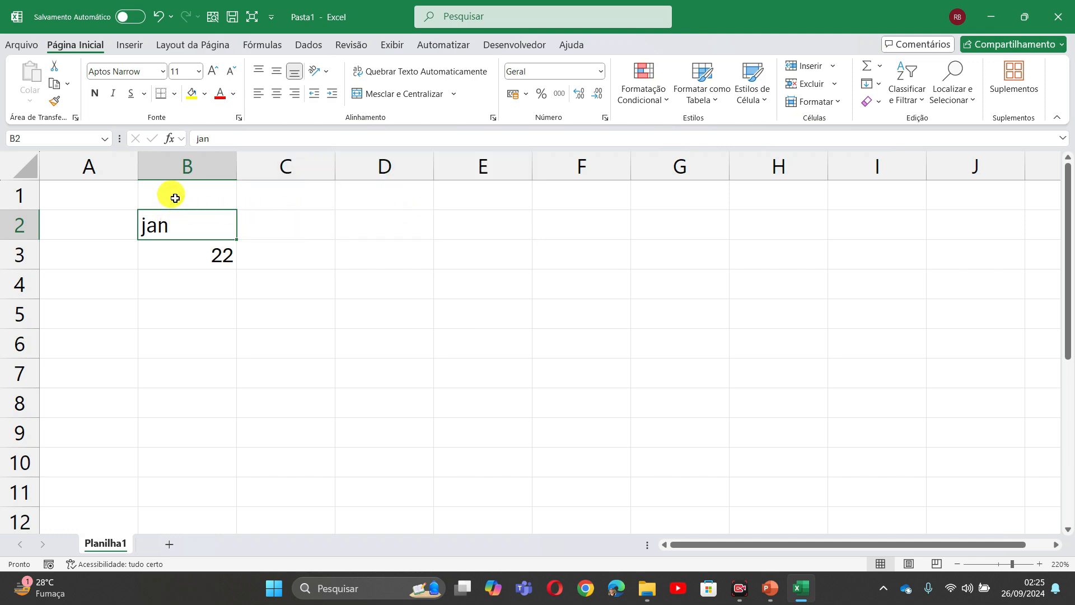
{"action": "left_click_drag", "start_coordinate": [176, 194], "coordinate": [192, 209]}
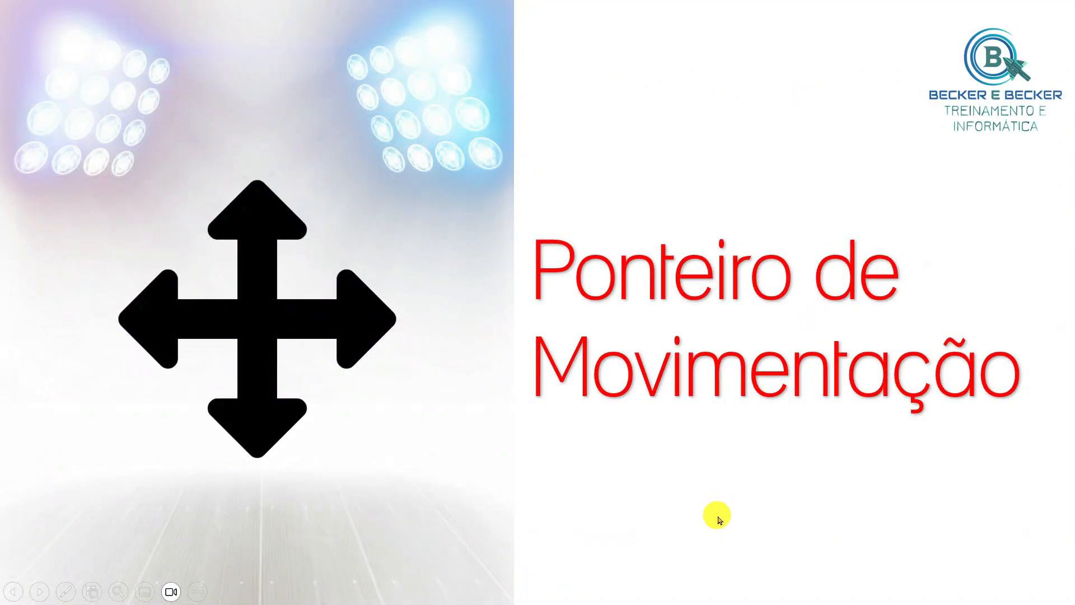
- Advance to the Ponteiro de Repetição slide and return to the Excel workbook
{"action": "left_click", "coordinate": [670, 484]}
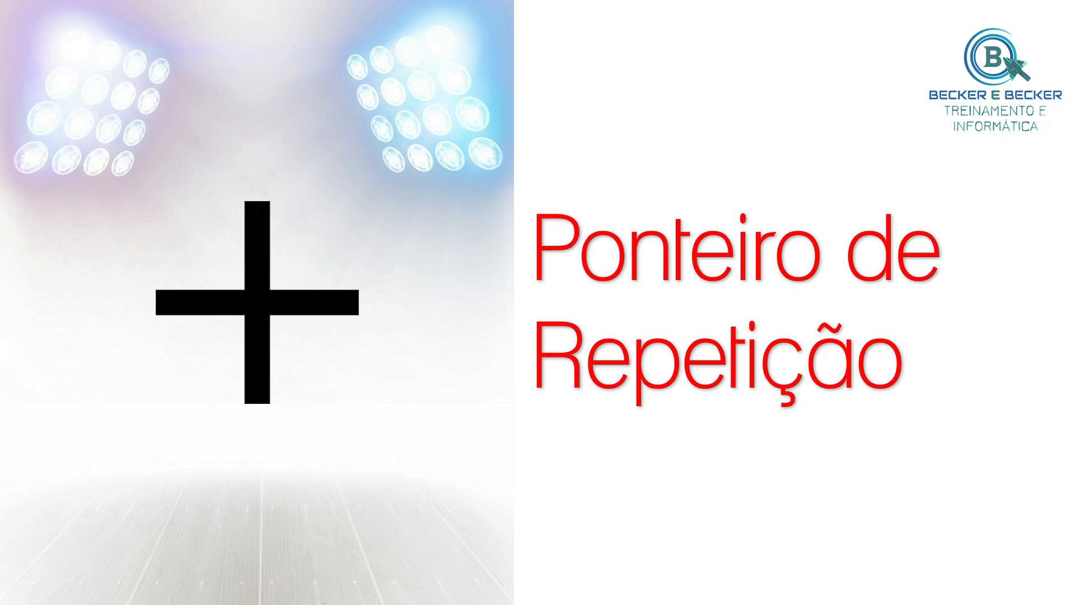
{"action": "key", "text": "alt+Tab"}
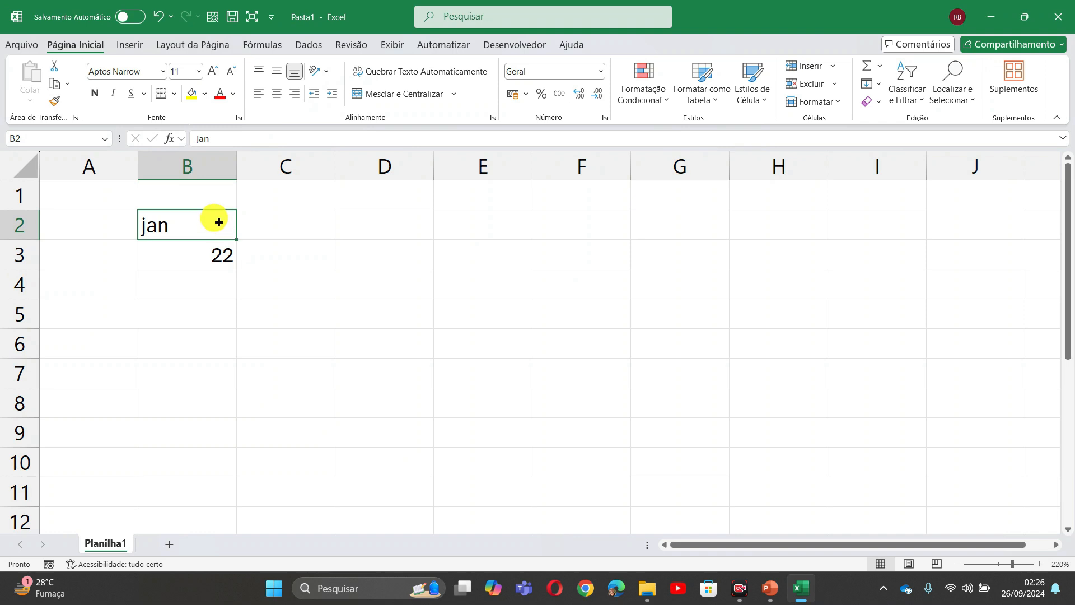
- AutoFill jan in B2 across to G2, giving fev, mar, abr, mai and jun
{"action": "left_click_drag", "start_coordinate": [219, 222], "coordinate": [589, 212]}
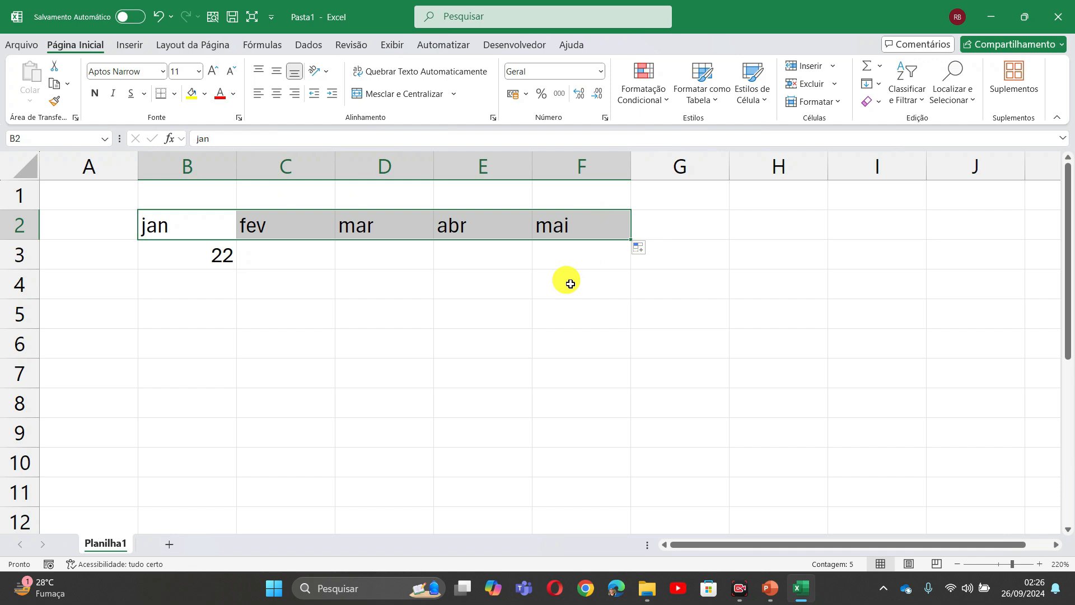
{"action": "left_click_drag", "start_coordinate": [611, 223], "coordinate": [675, 216]}
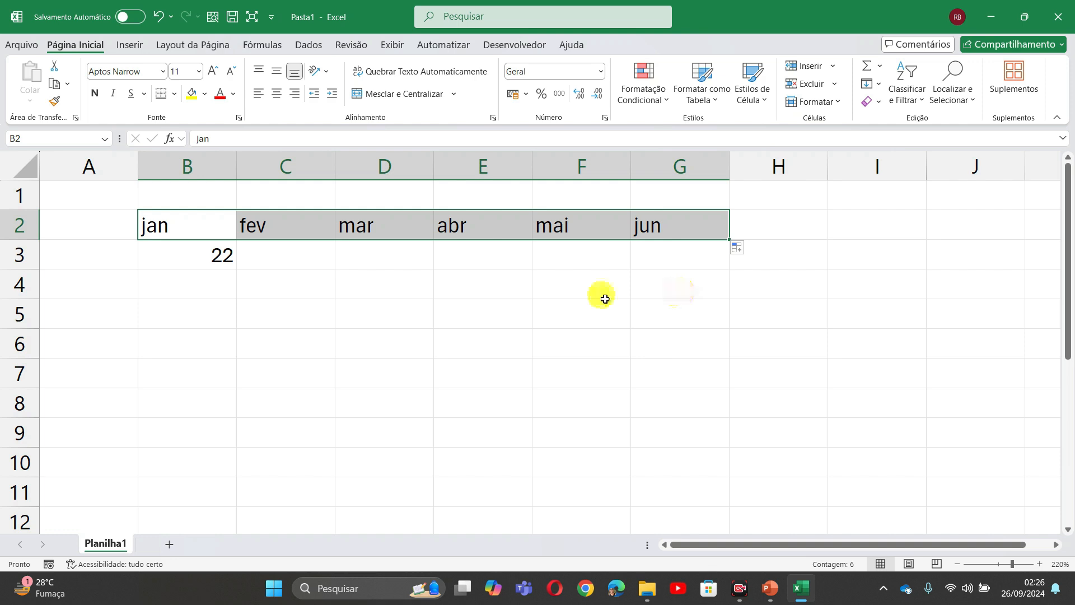
{"action": "left_click", "coordinate": [179, 239]}
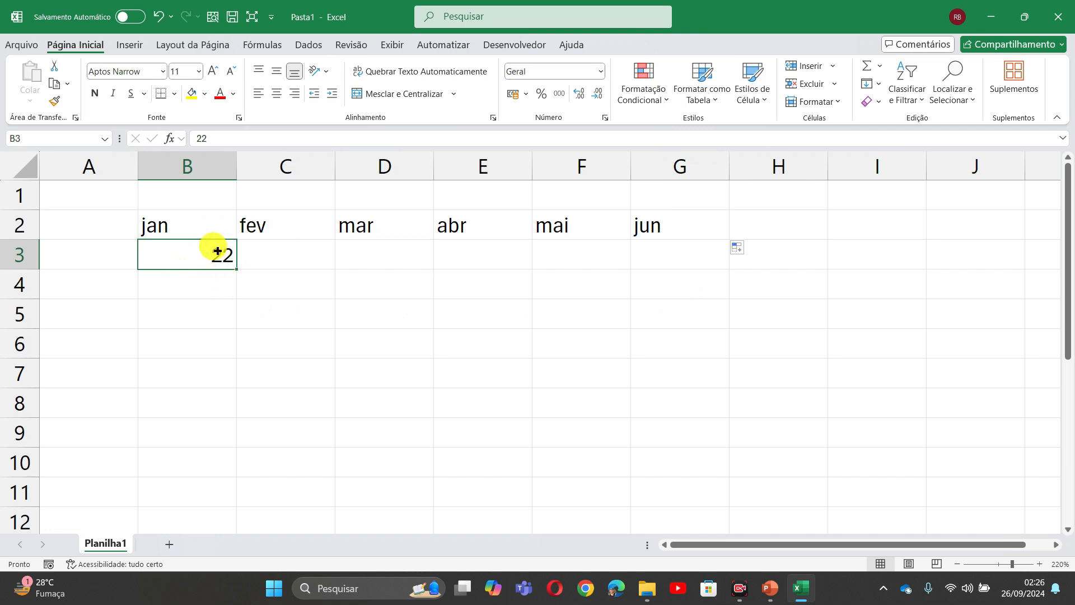
- Fill 22 from B3 down to B8 and switch it to Preencher Série for 22–27
{"action": "left_click_drag", "start_coordinate": [218, 252], "coordinate": [210, 408]}
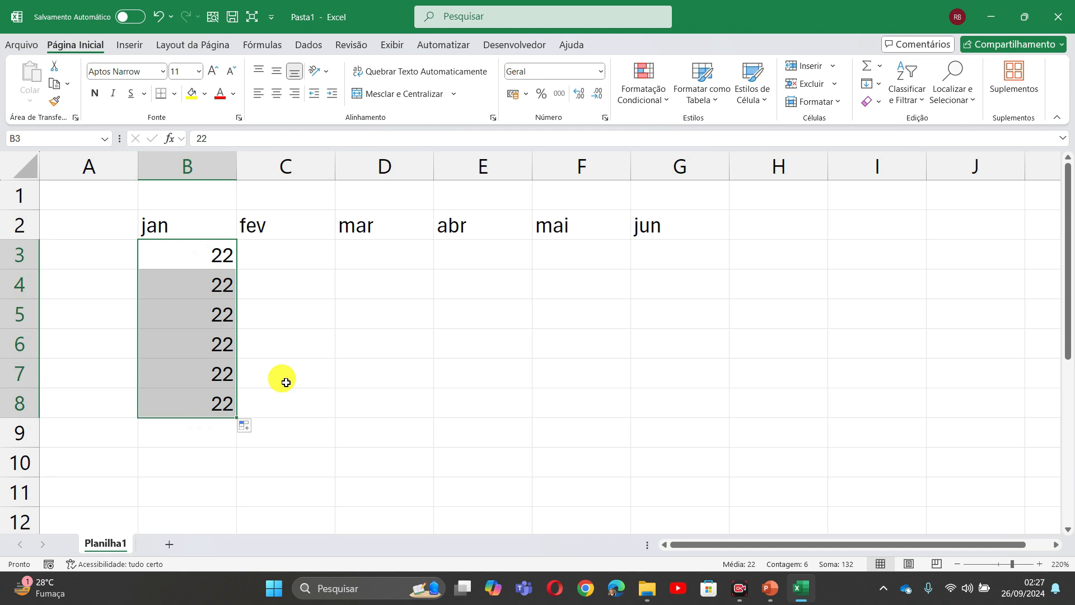
{"action": "left_click", "coordinate": [250, 428]}
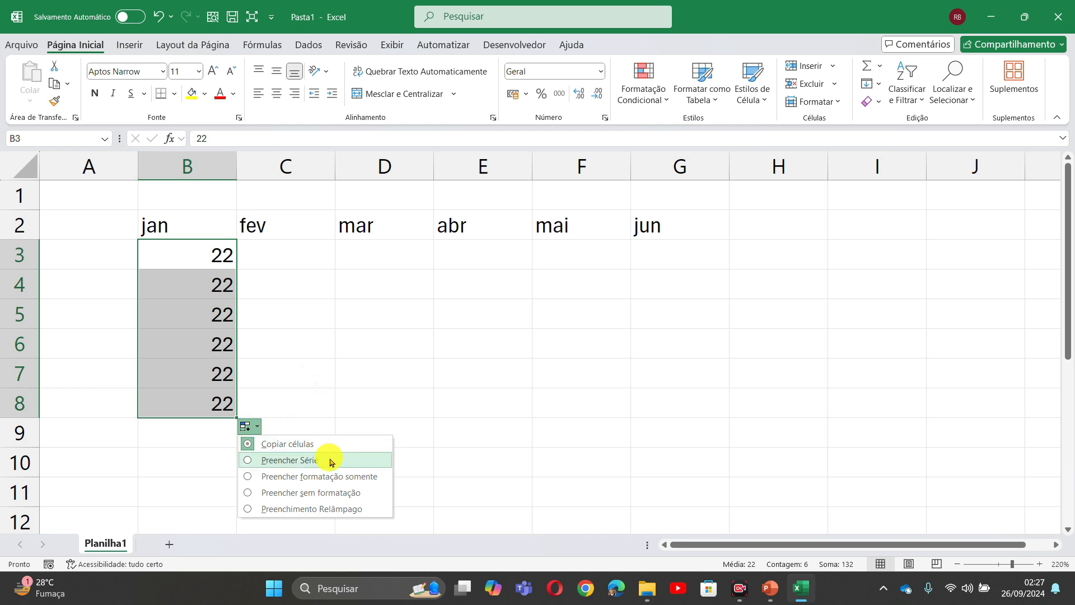
{"action": "left_click", "coordinate": [280, 465]}
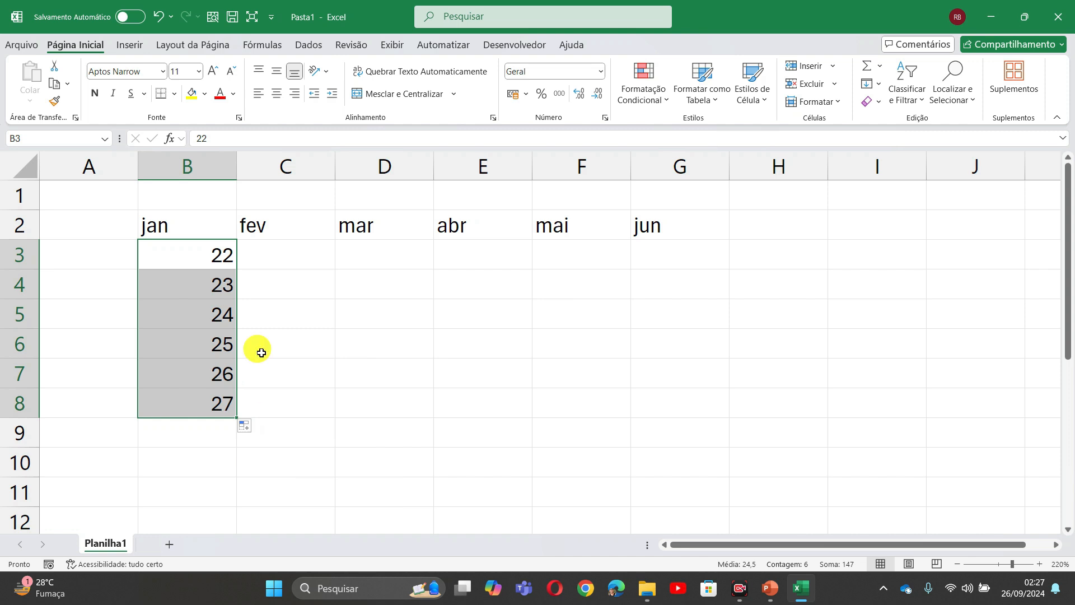
- Fill 22 from B3 across to G3 and choose Preencher Série to get 22–27
{"action": "left_click", "coordinate": [194, 250]}
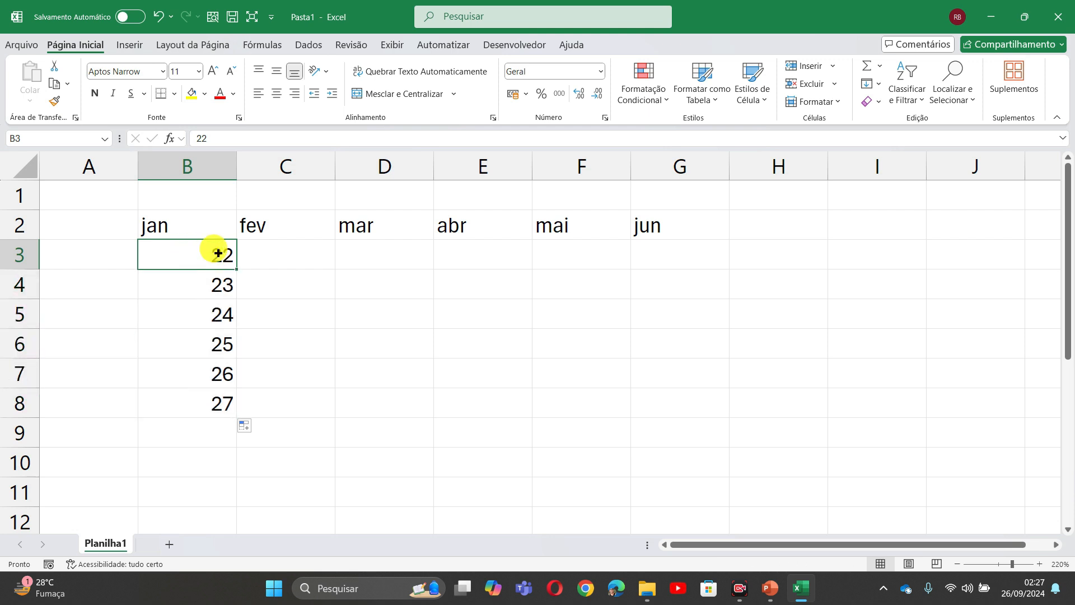
{"action": "left_click_drag", "start_coordinate": [236, 269], "coordinate": [663, 245]}
{"action": "left_click_drag", "start_coordinate": [669, 245], "coordinate": [665, 243]}
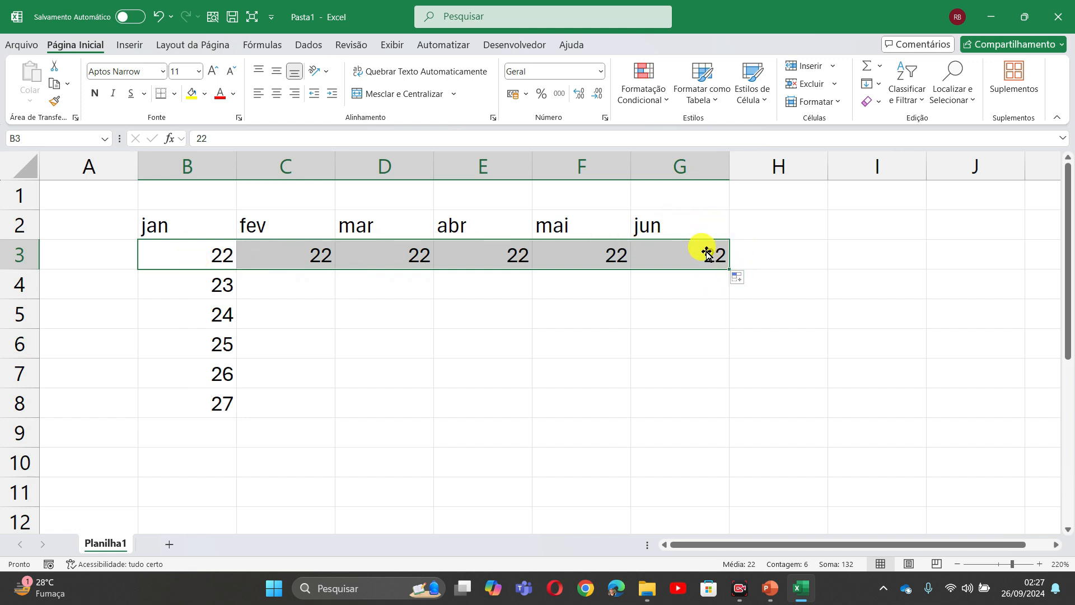
{"action": "left_click", "coordinate": [747, 279]}
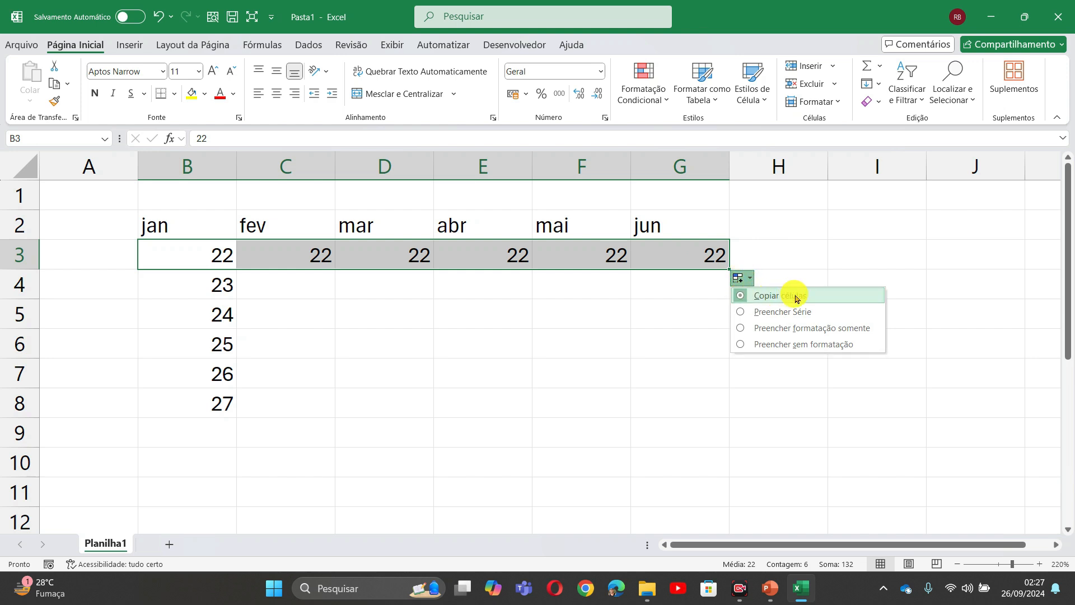
{"action": "left_click", "coordinate": [764, 311]}
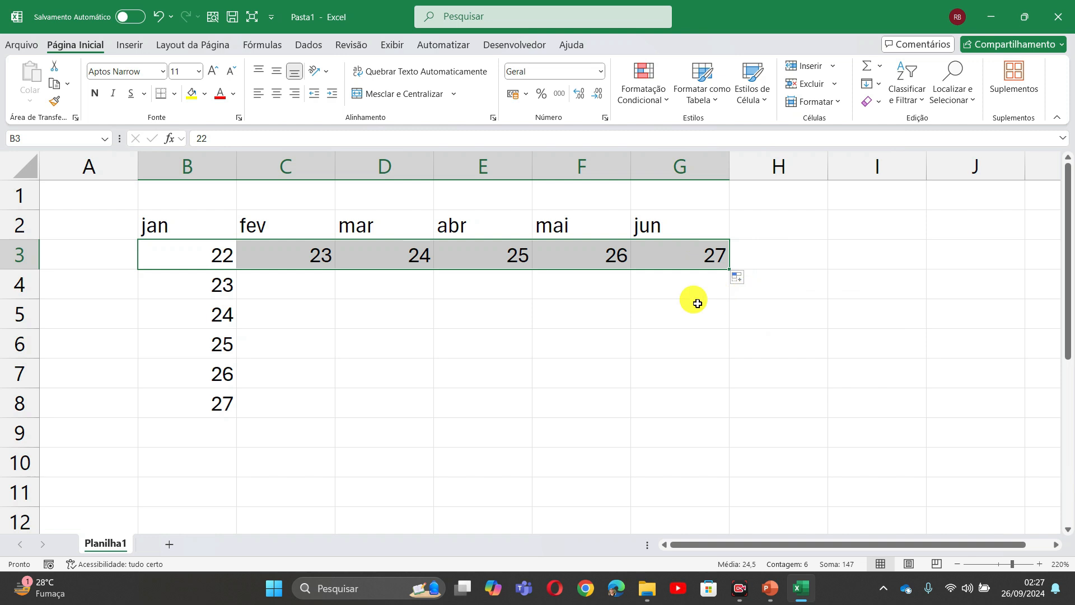
{"action": "left_click", "coordinate": [282, 282]}
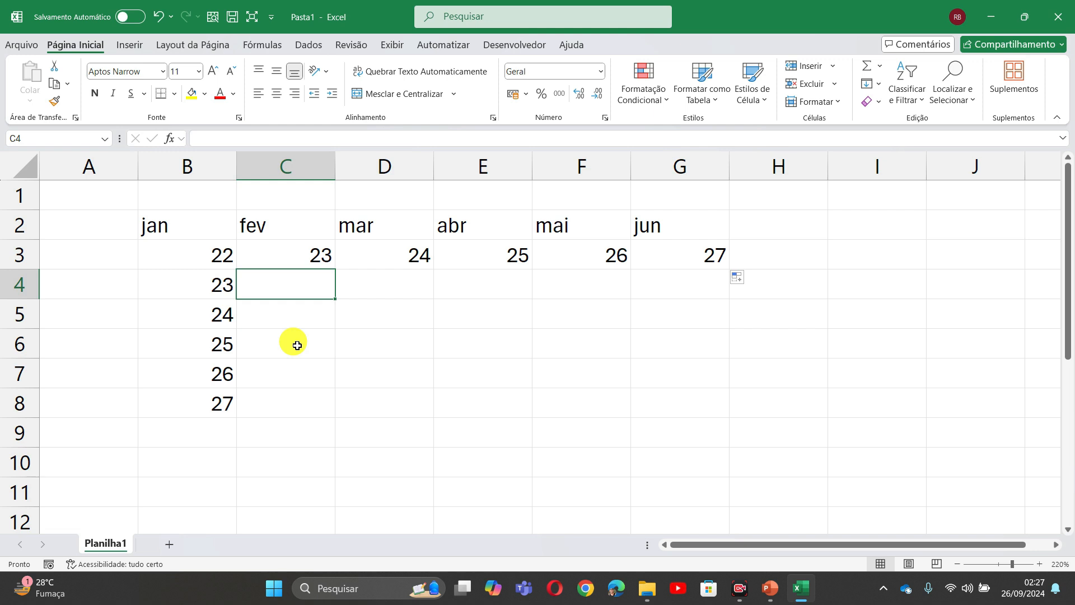
{"action": "left_click", "coordinate": [164, 212]}
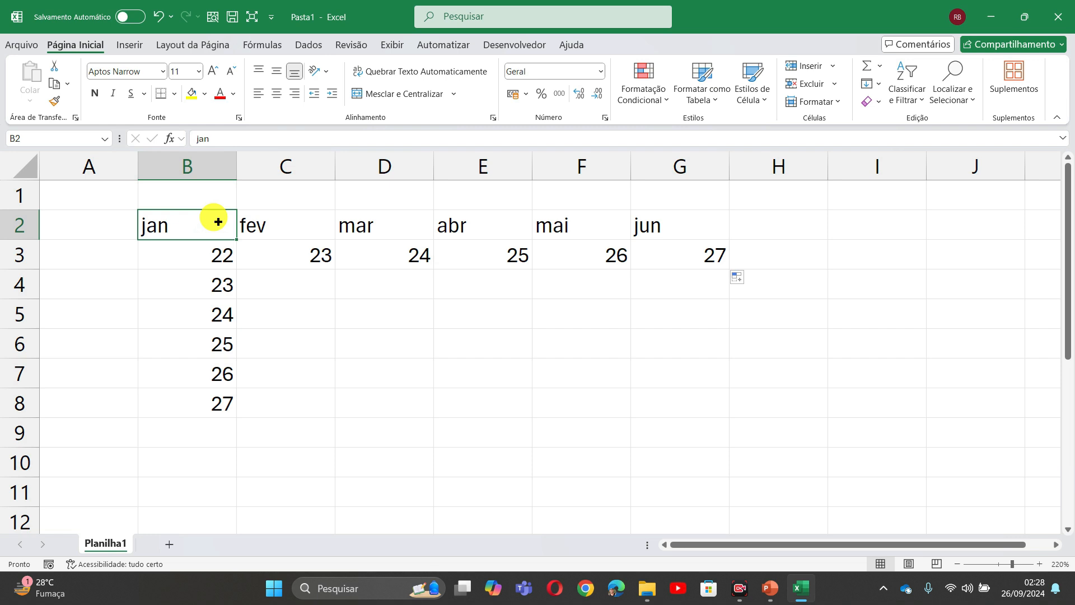
{"action": "left_click_drag", "start_coordinate": [199, 211], "coordinate": [686, 200]}
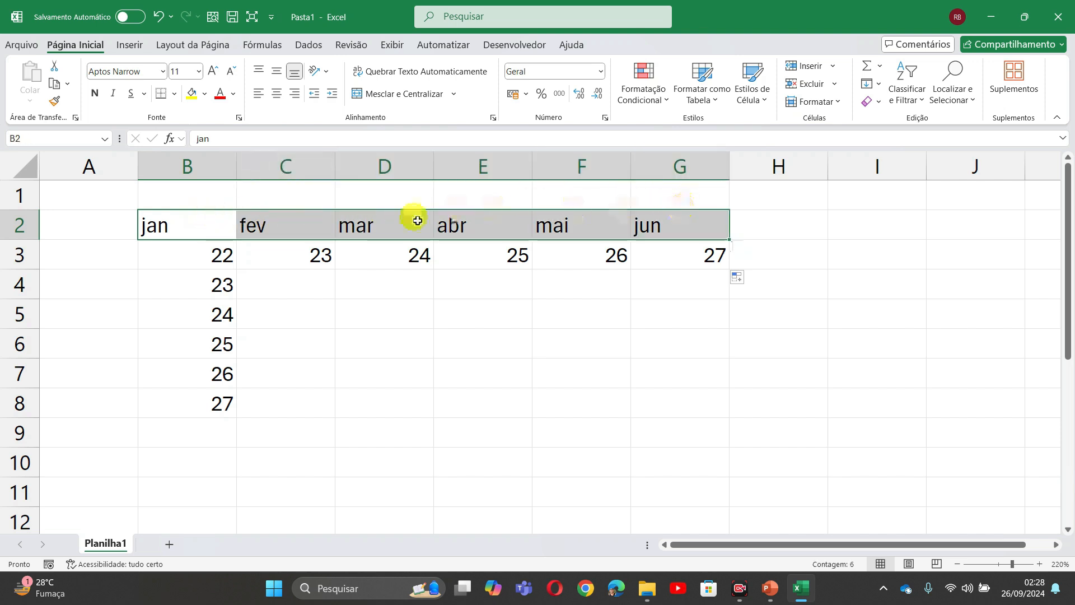
{"action": "left_click", "coordinate": [168, 211]}
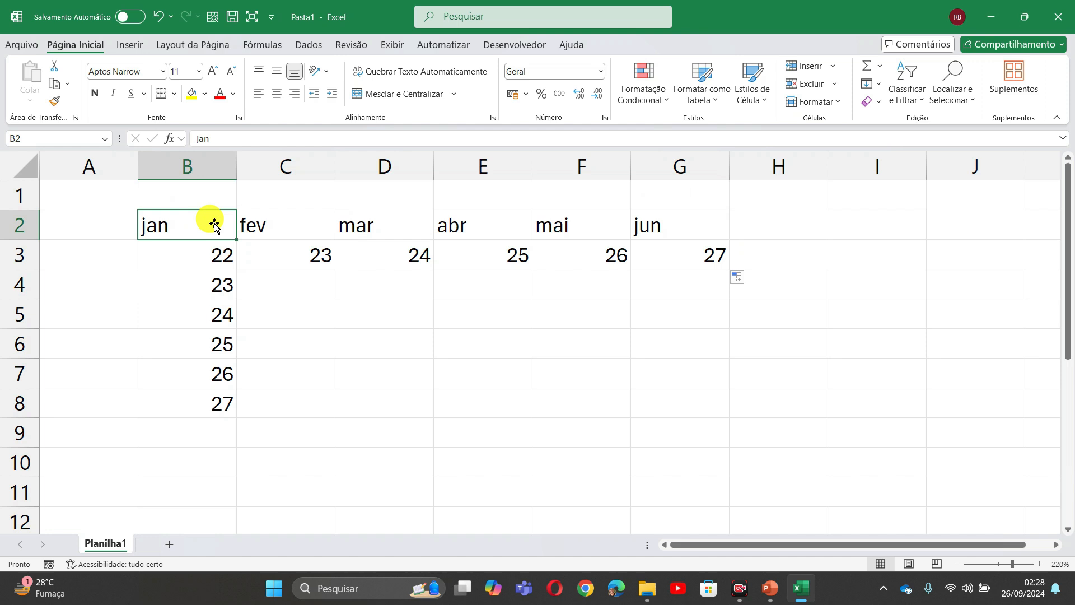
{"action": "left_click_drag", "start_coordinate": [219, 222], "coordinate": [681, 211]}
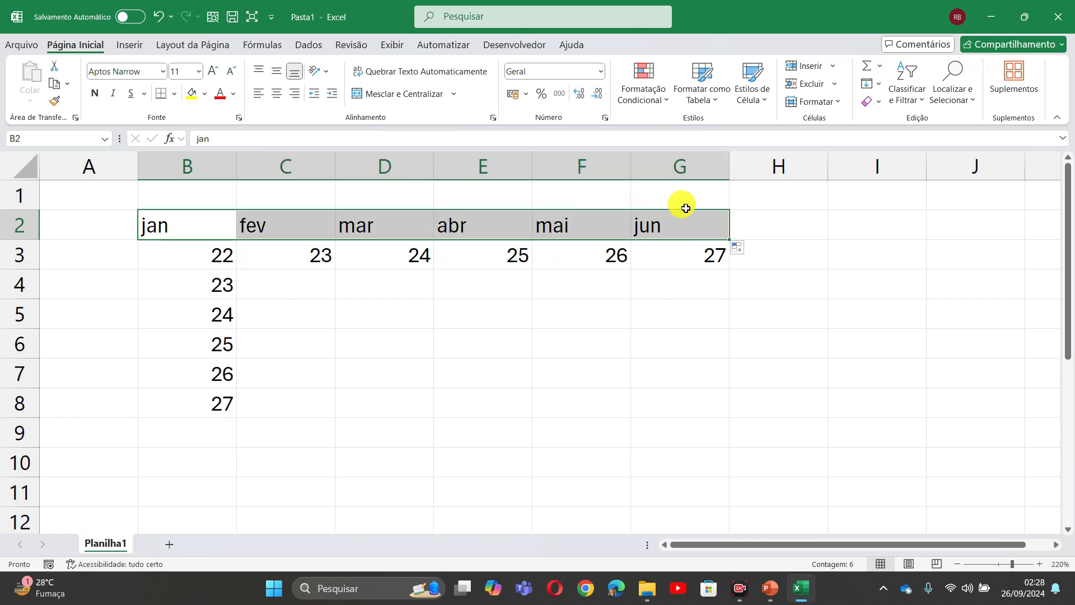
{"action": "left_click", "coordinate": [681, 212]}
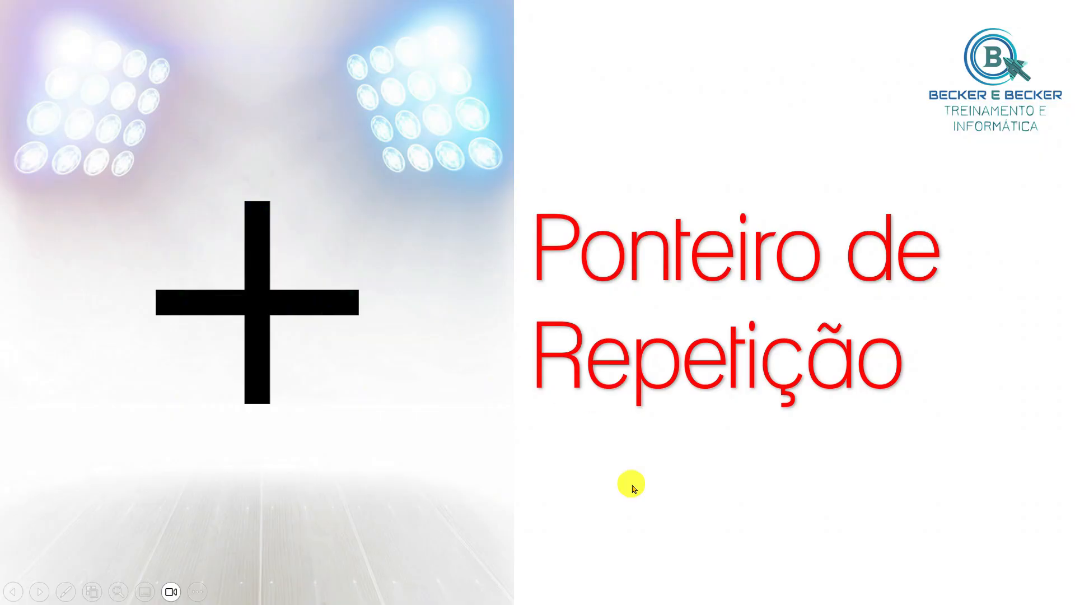
{"action": "left_click", "coordinate": [639, 482]}
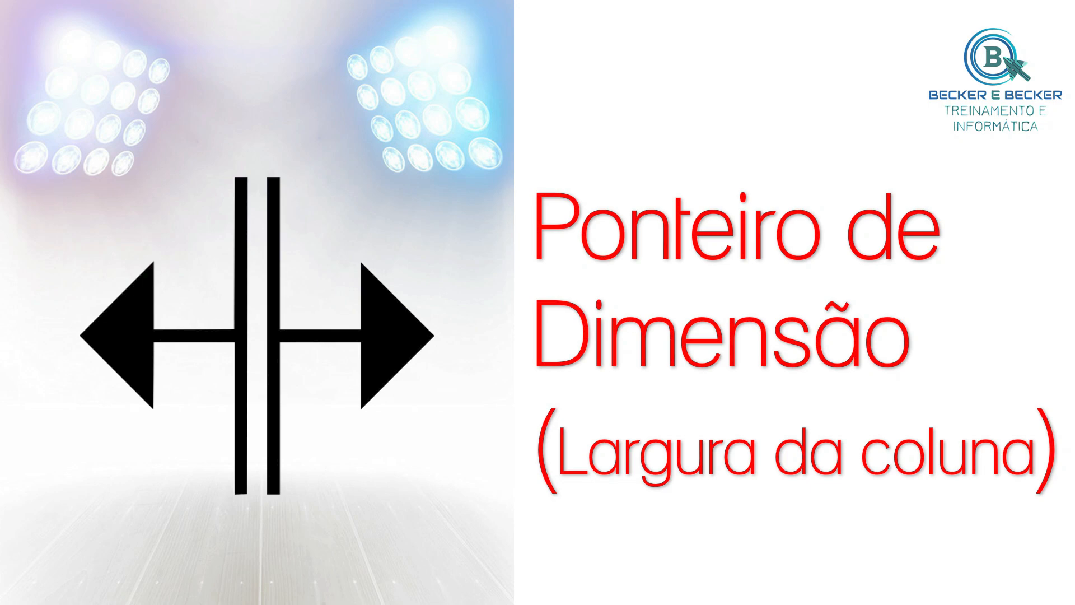
{"action": "key", "text": "alt+Tab"}
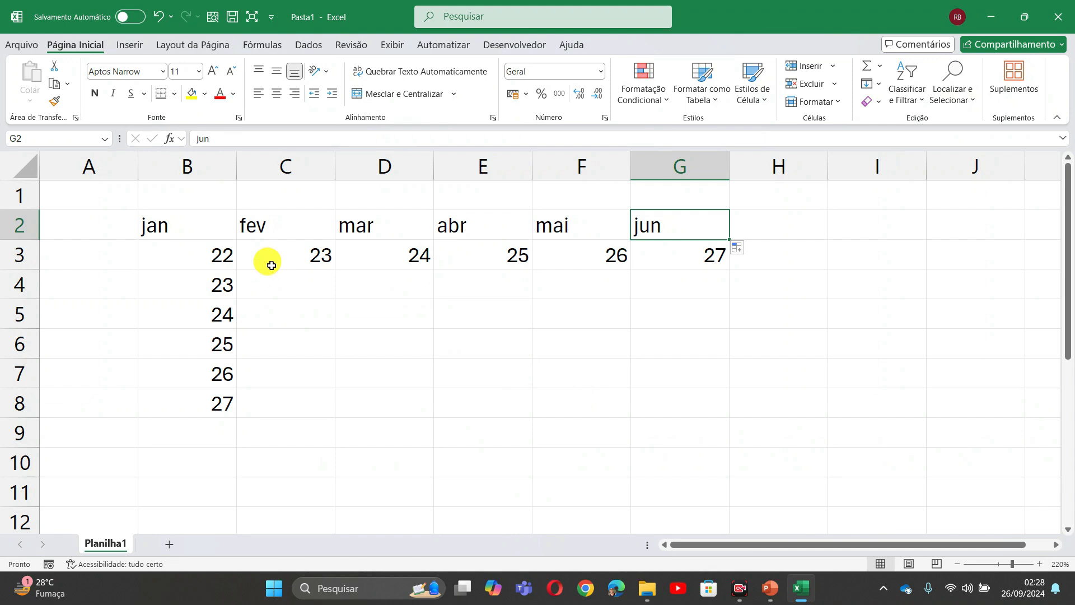
- Enter janeiro in B2 and AutoFill full month names through junho in G2
{"action": "left_click", "coordinate": [190, 222]}
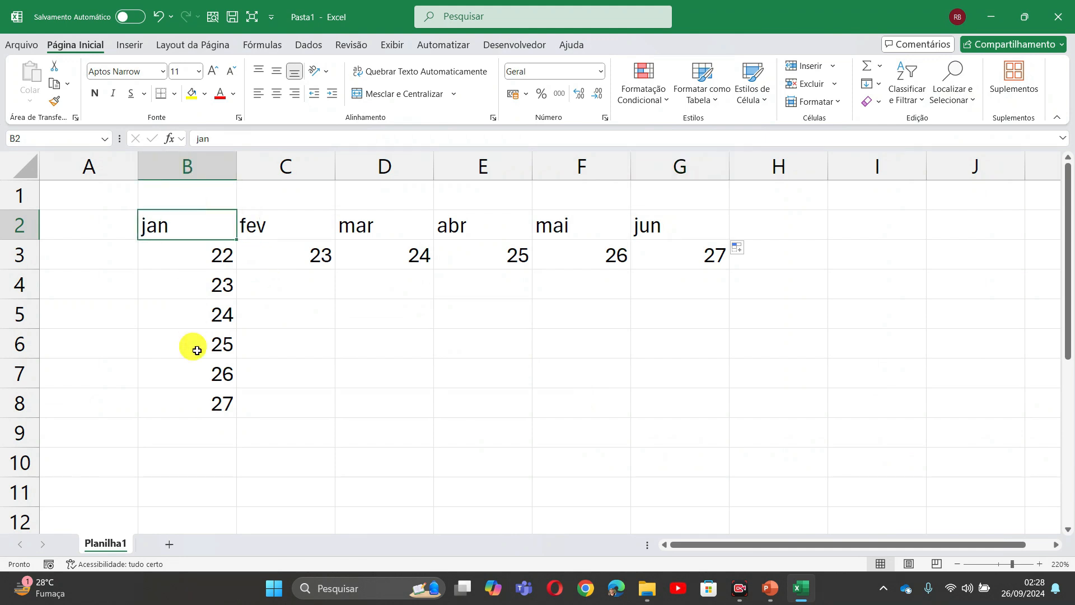
{"action": "type", "text": "janeiro"}
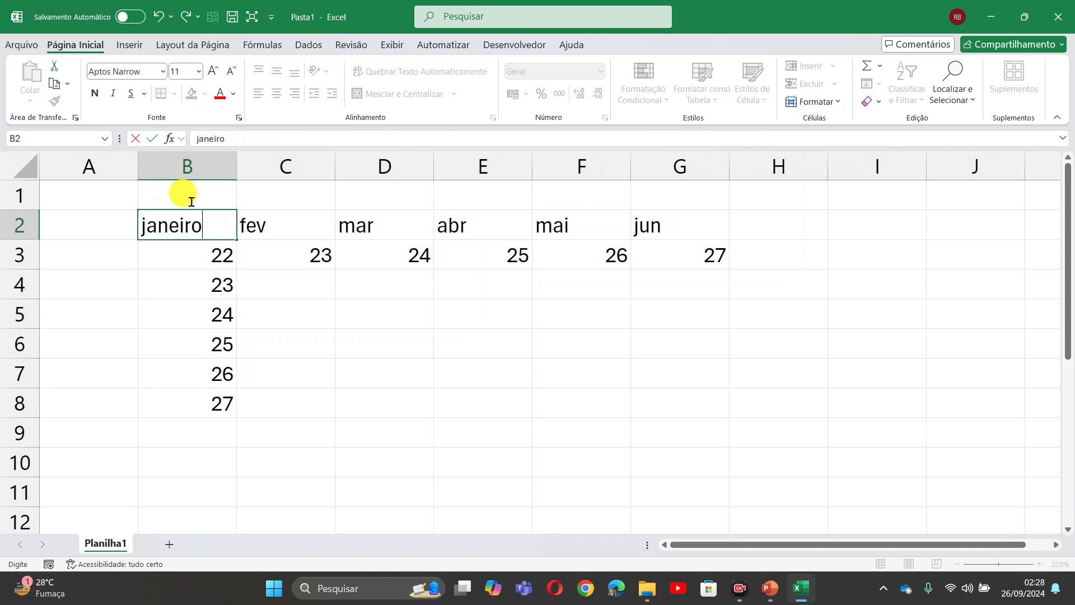
{"action": "left_click_drag", "start_coordinate": [236, 239], "coordinate": [686, 207]}
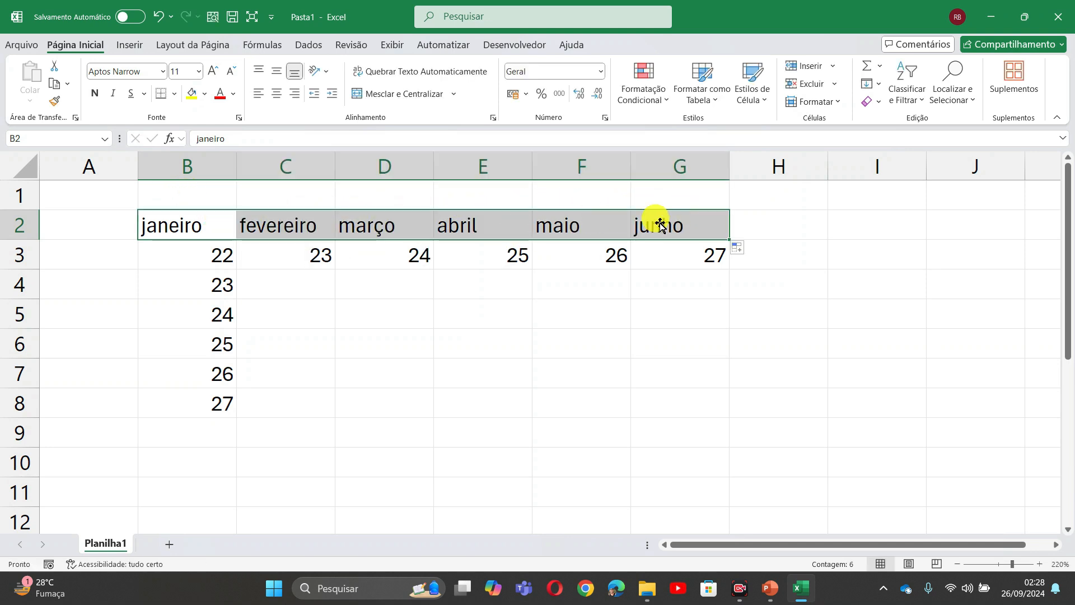
{"action": "left_click", "coordinate": [271, 215]}
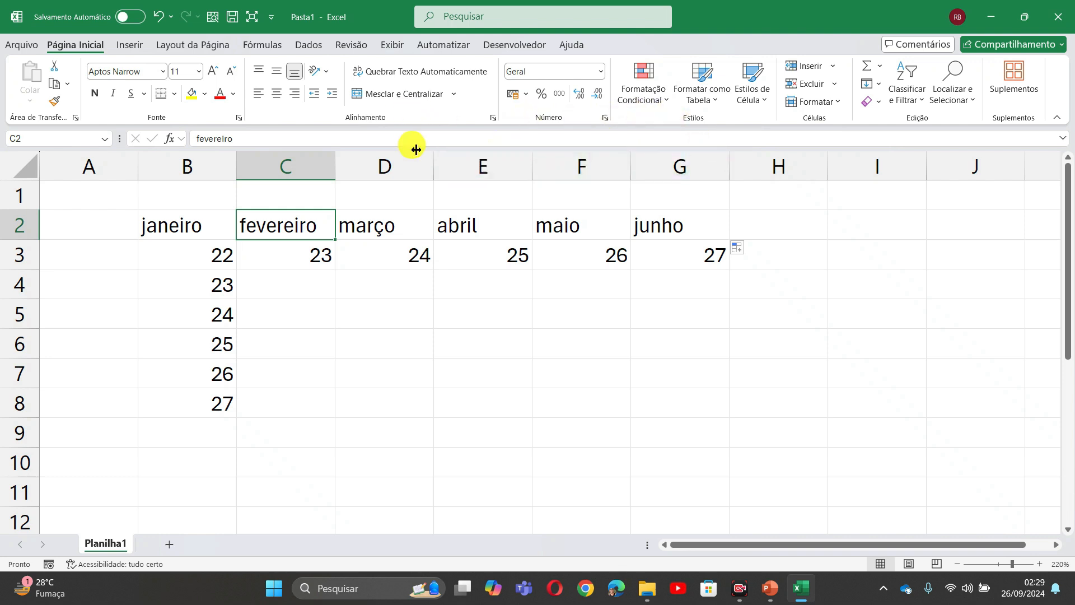
- Narrow column D to 5,33 and widen column C to 11,00 so fevereiro fits
{"action": "left_click_drag", "start_coordinate": [414, 150], "coordinate": [382, 150]}
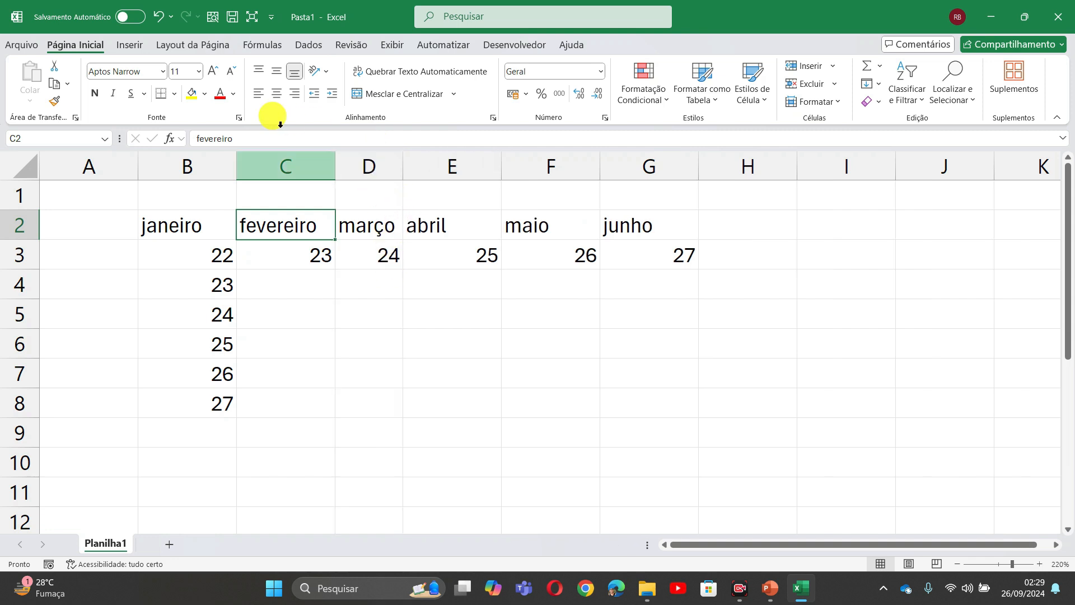
{"action": "left_click_drag", "start_coordinate": [321, 153], "coordinate": [353, 154]}
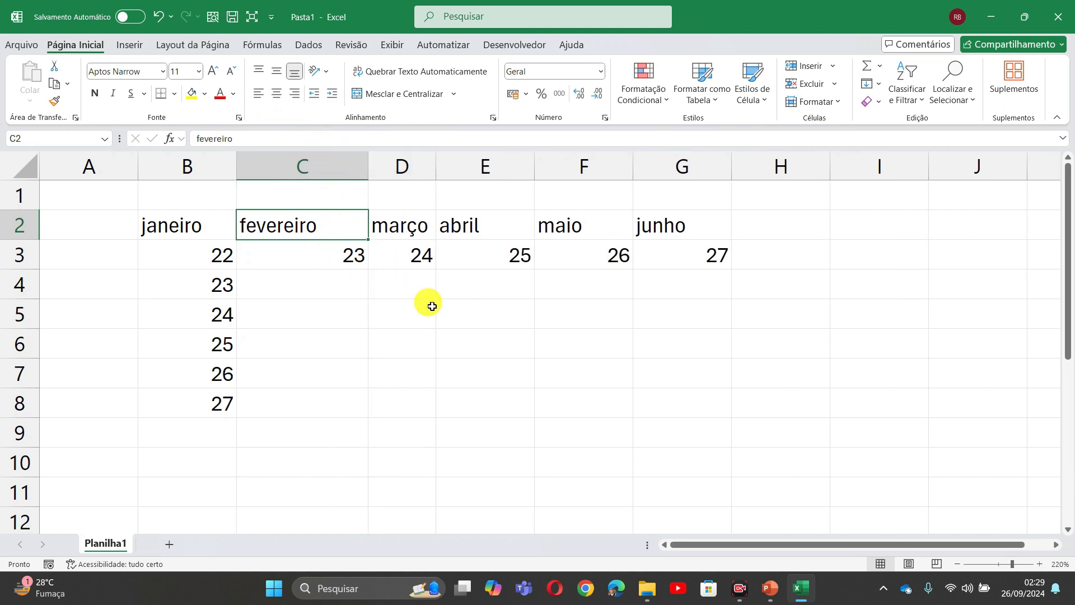
- Advance the PowerPoint slide show to the Altura da linha slide, then return to Excel
{"action": "key", "text": "alt+Tab"}
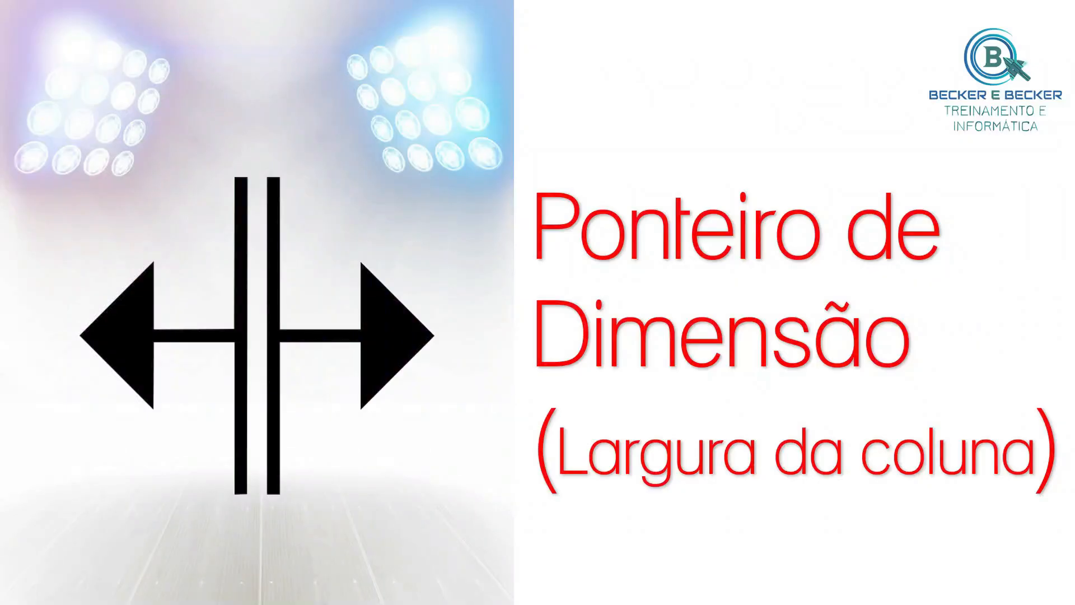
{"action": "left_click", "coordinate": [744, 119]}
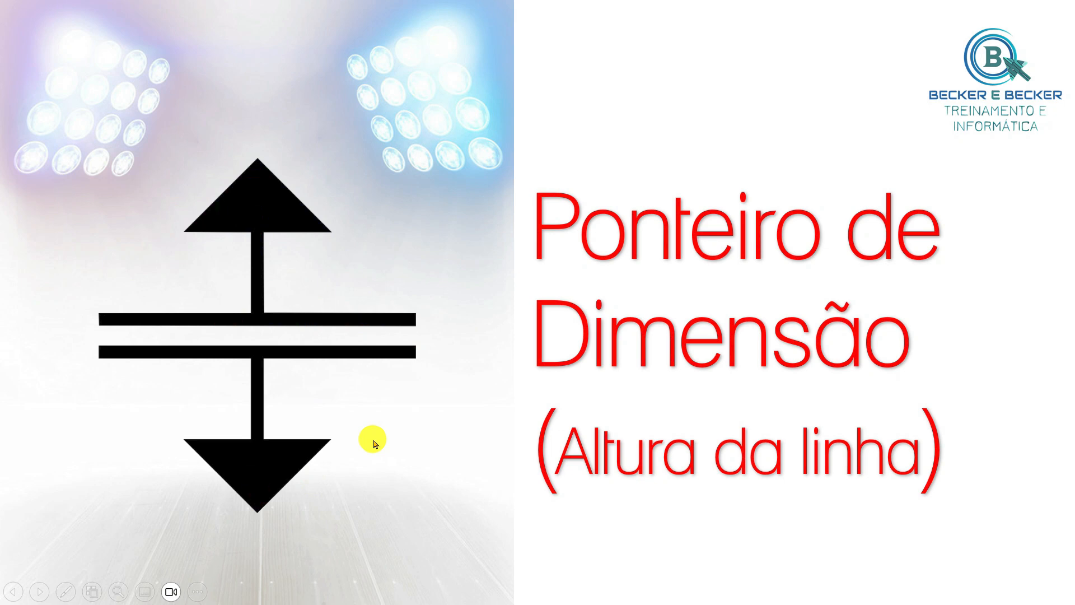
{"action": "key", "text": "alt+Tab"}
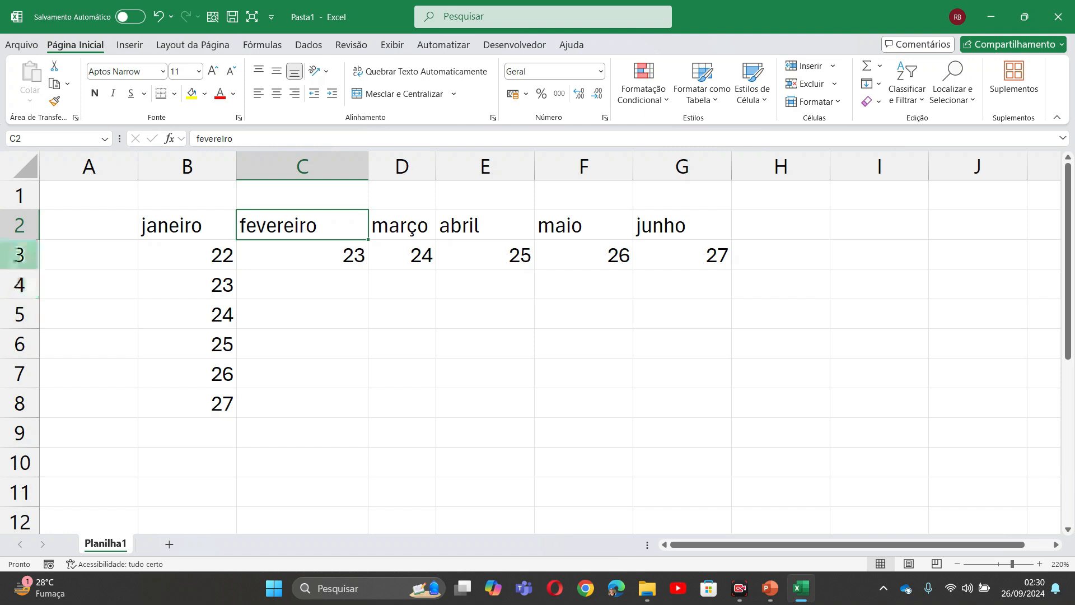
- Drag row 2's lower border to set its height to about 25,20 points
{"action": "left_click_drag", "start_coordinate": [7, 226], "coordinate": [13, 267]}
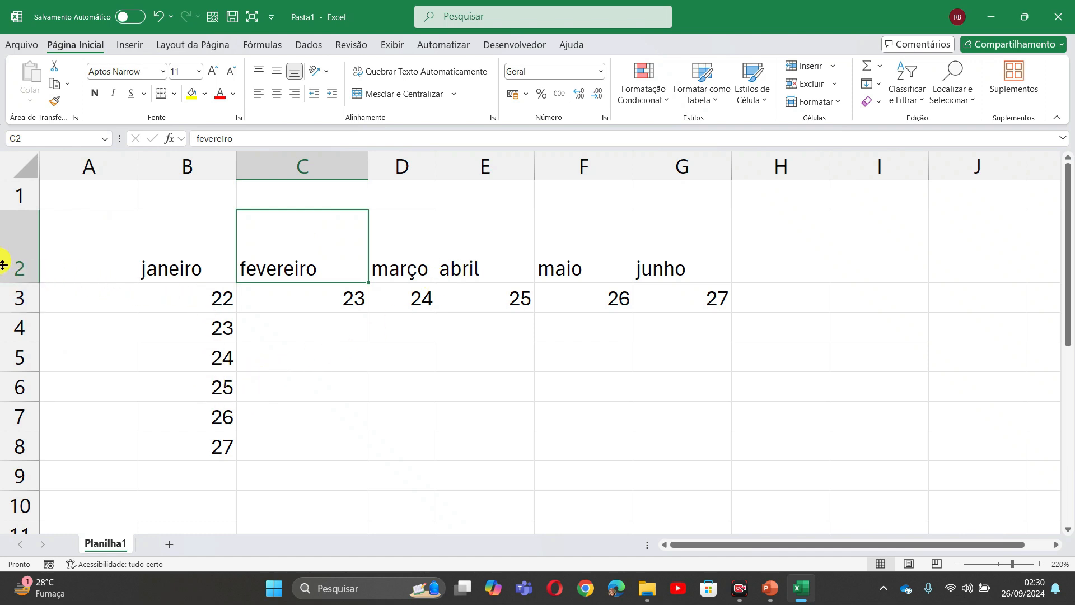
{"action": "left_click_drag", "start_coordinate": [3, 264], "coordinate": [3, 244]}
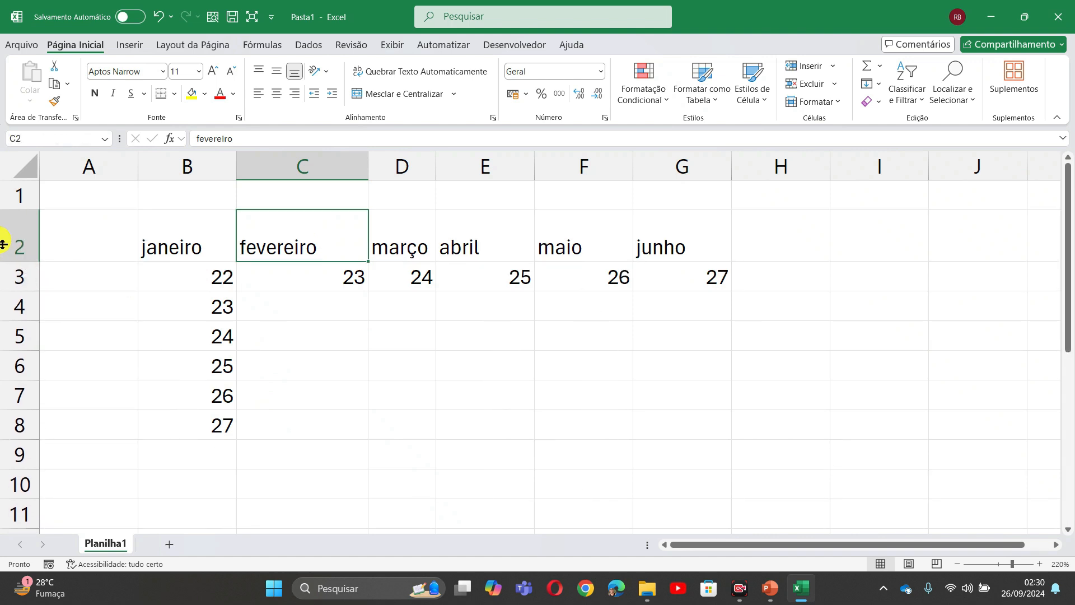